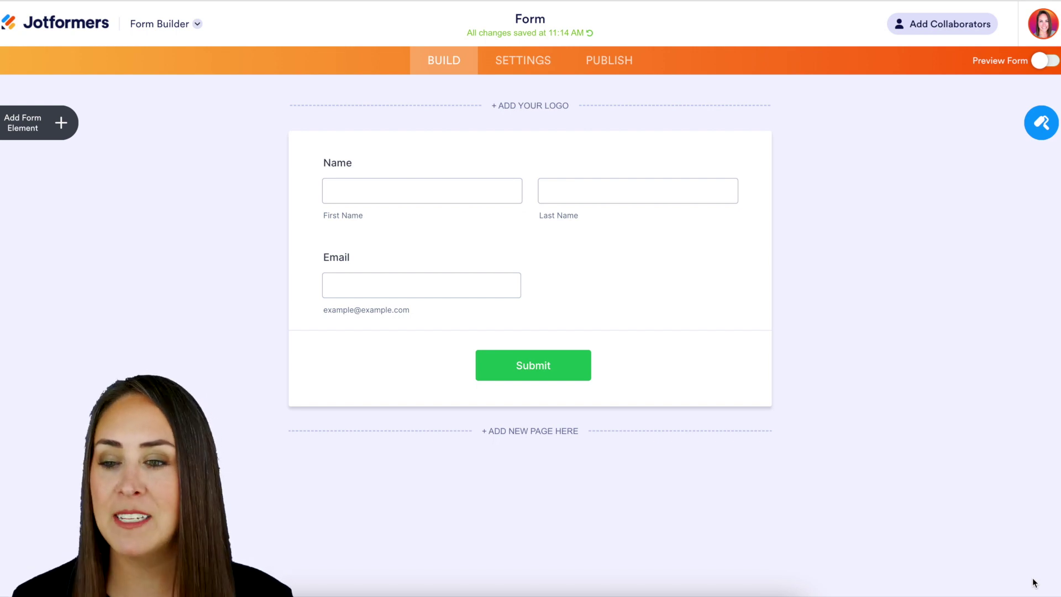
Open the Form Elements panel to show the payment gateways such as Square and PayPal
{"action": "left_click", "coordinate": [63, 129]}
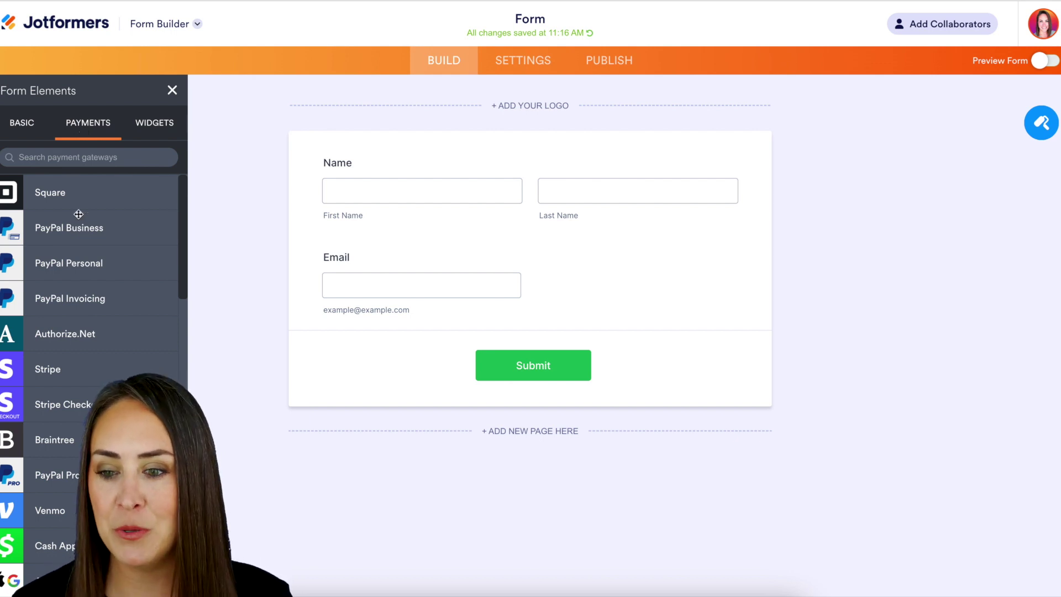
Add a PayPal Personal payment field with payment type Sell Subscriptions
{"action": "left_click", "coordinate": [70, 263]}
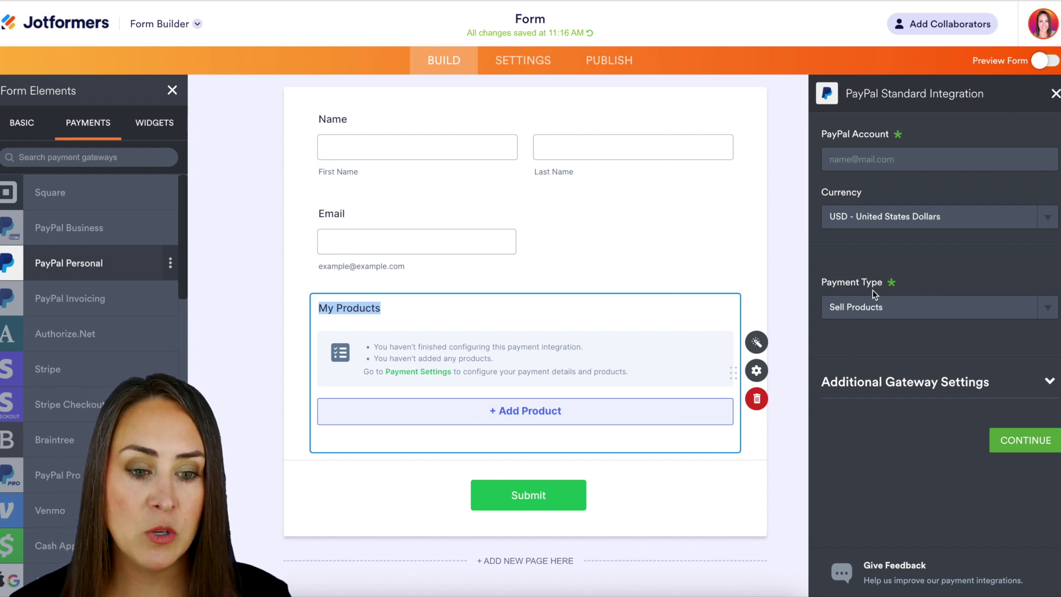
{"action": "left_click", "coordinate": [934, 313]}
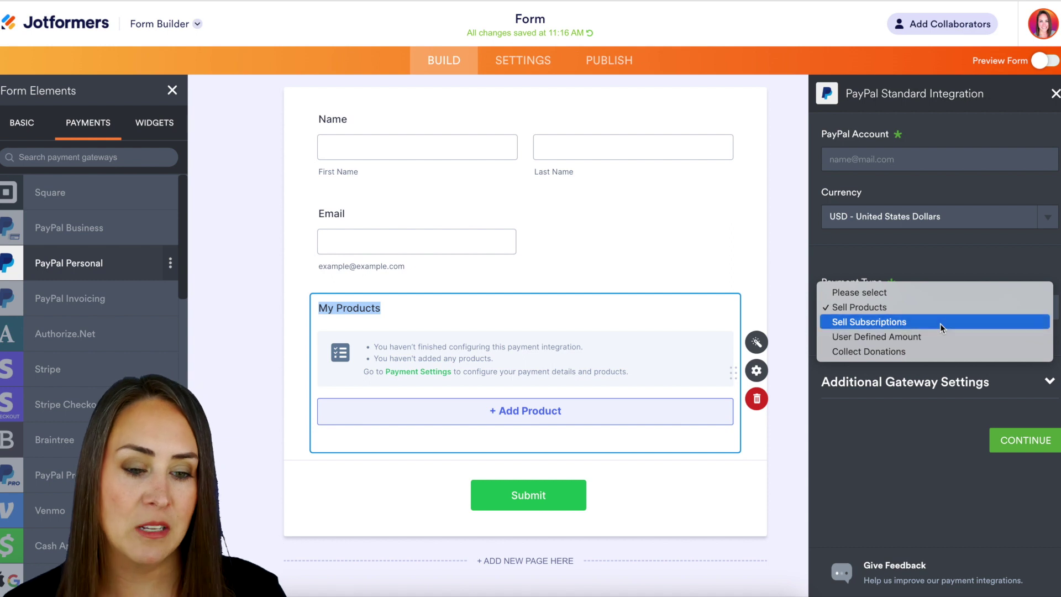
{"action": "left_click", "coordinate": [940, 324]}
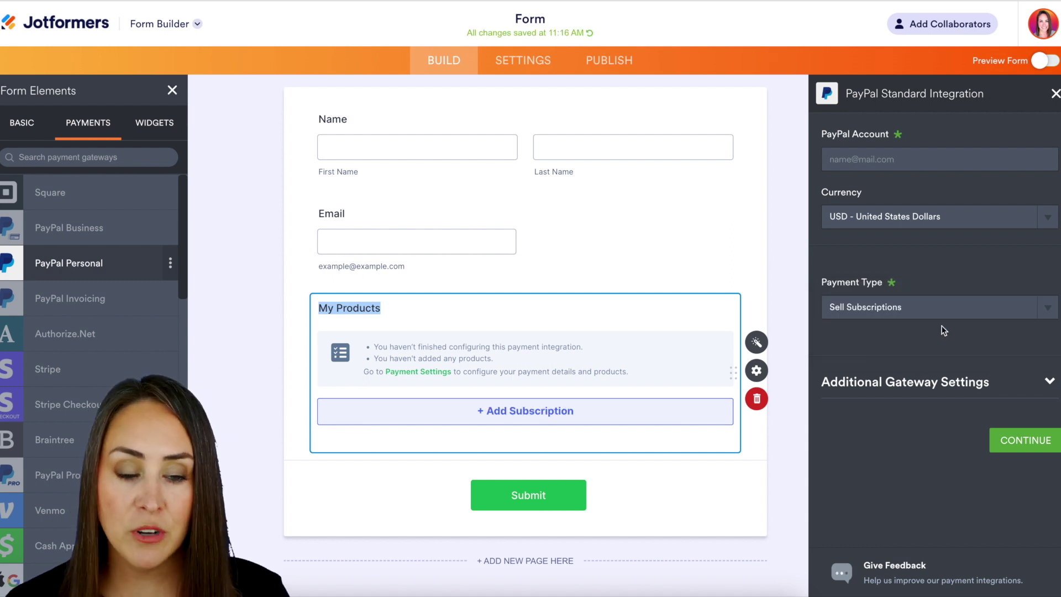
{"action": "left_click", "coordinate": [1010, 447]}
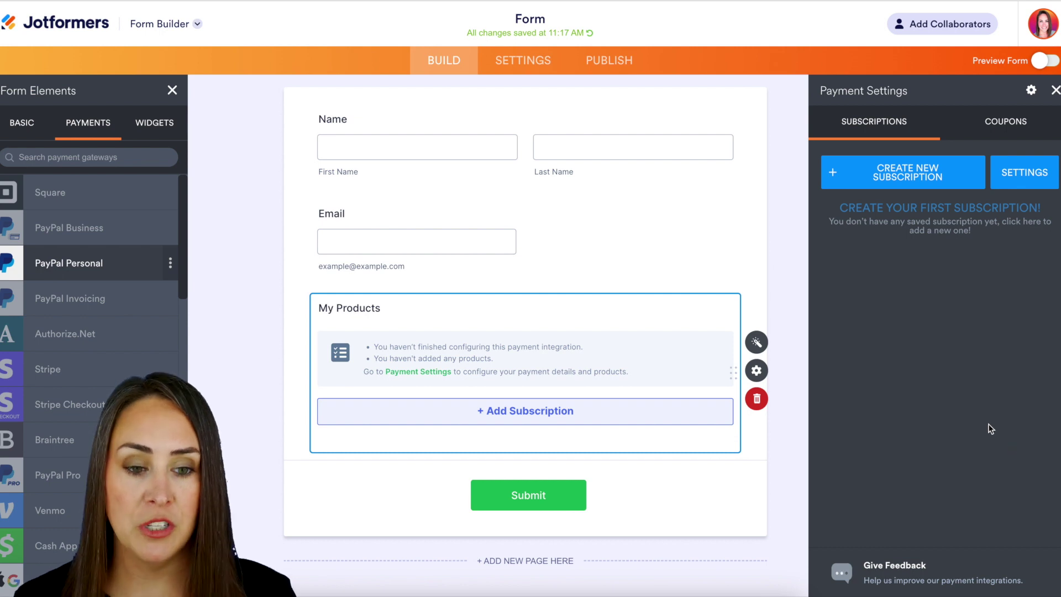
Start a new subscription named 'Monthly Mystery Box' priced at 30.00 USD
{"action": "left_click", "coordinate": [844, 172]}
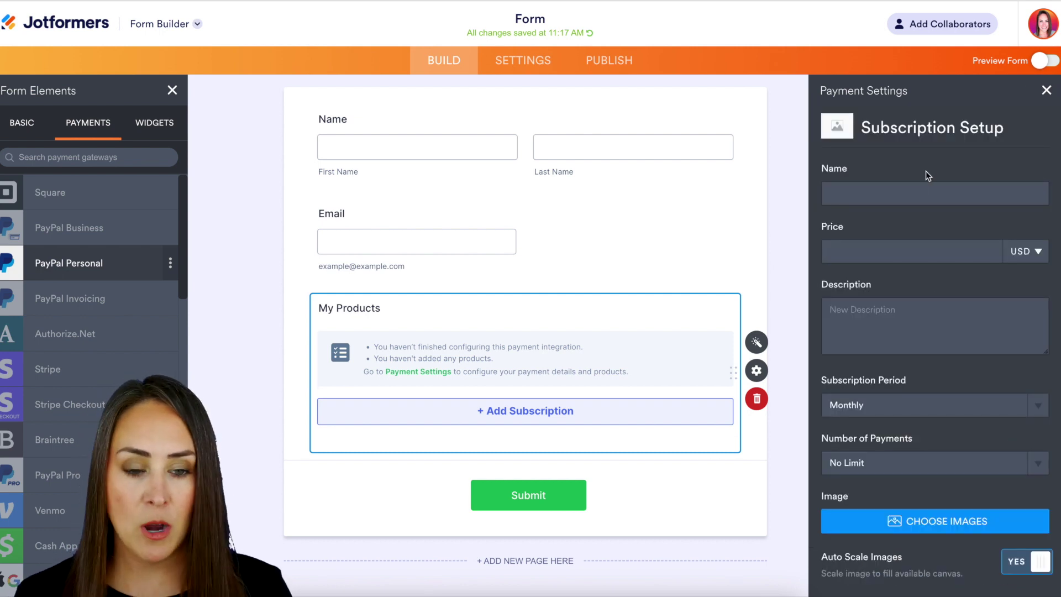
{"action": "left_click", "coordinate": [884, 194]}
{"action": "type", "text": "Monthly Mystery Box"}
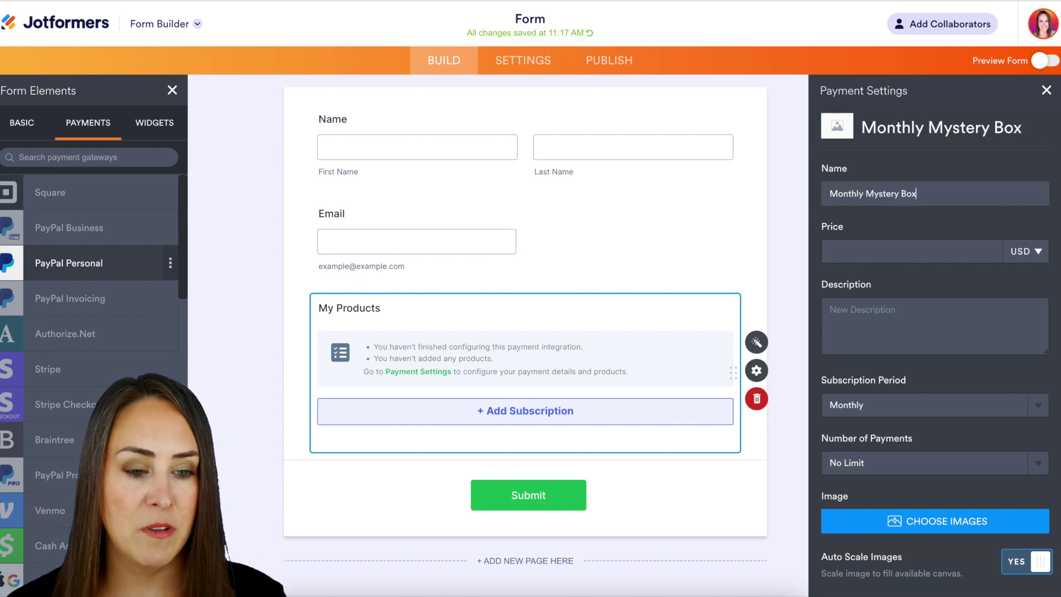
{"action": "left_click", "coordinate": [849, 247]}
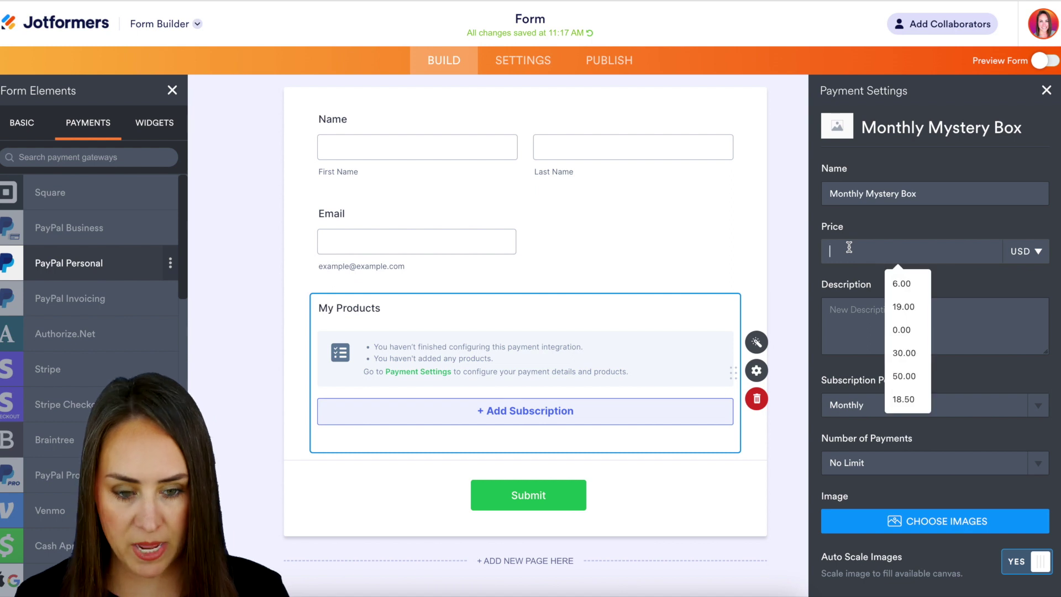
{"action": "type", "text": "30"}
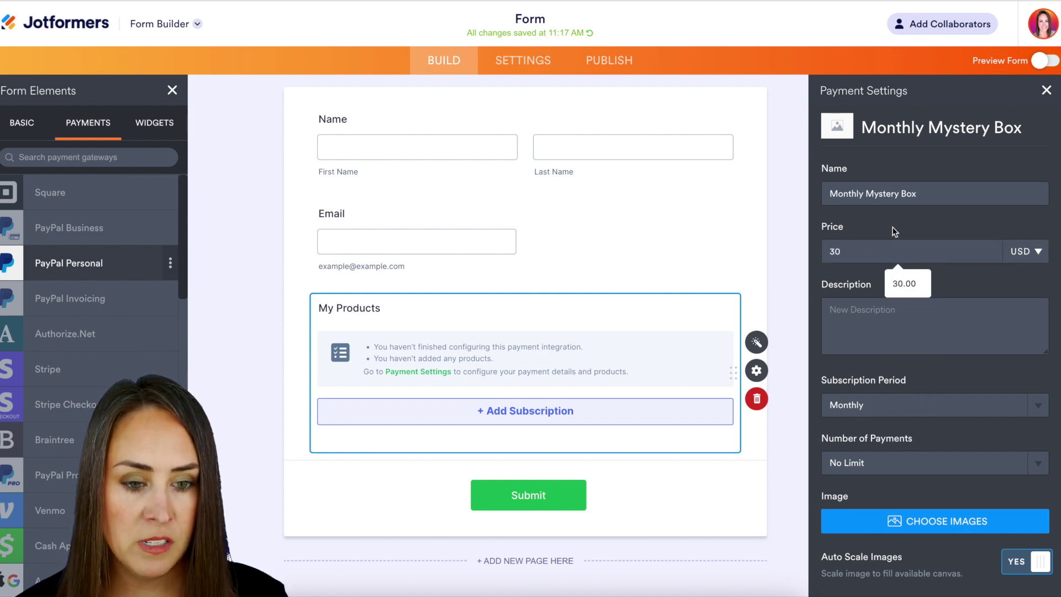
{"action": "left_click", "coordinate": [904, 283]}
Keep the subscription period Monthly and leave Number of Payments at No Limit
{"action": "scroll", "coordinate": [918, 324], "scroll_direction": "down", "scroll_amount": 4}
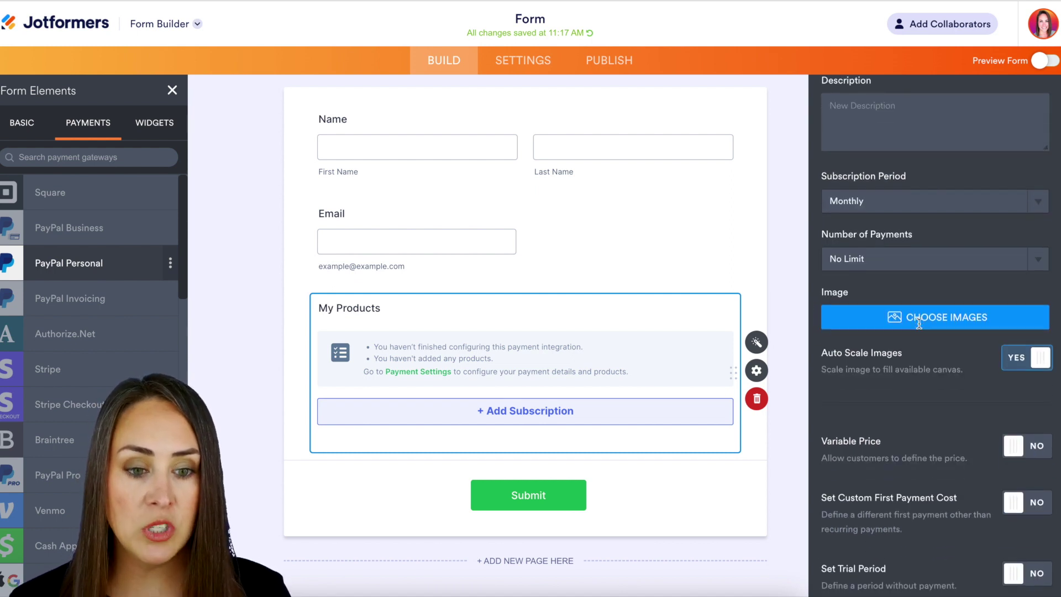
{"action": "left_click", "coordinate": [957, 203]}
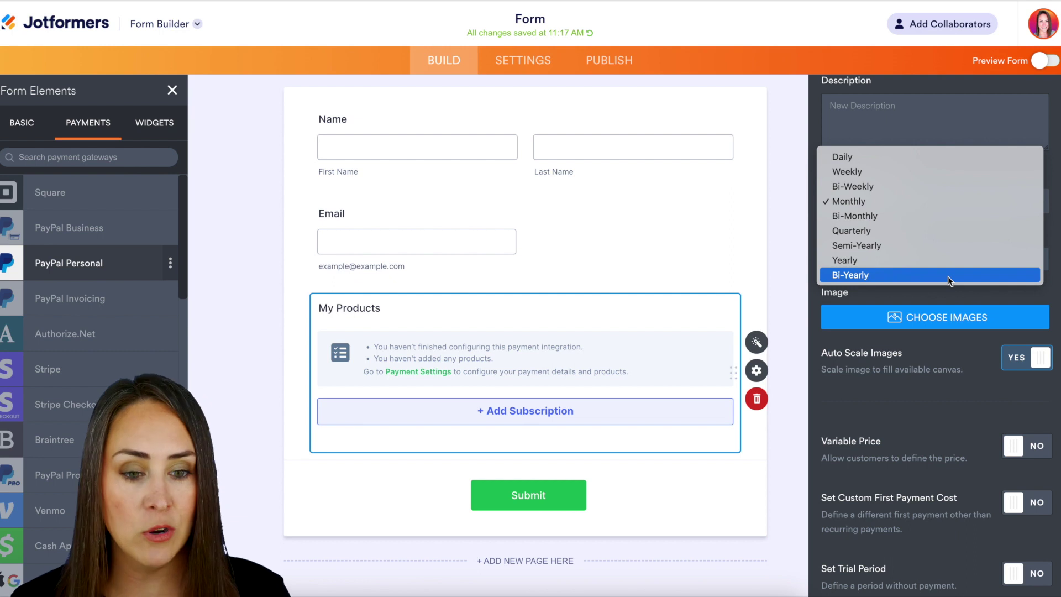
{"action": "left_click", "coordinate": [933, 201]}
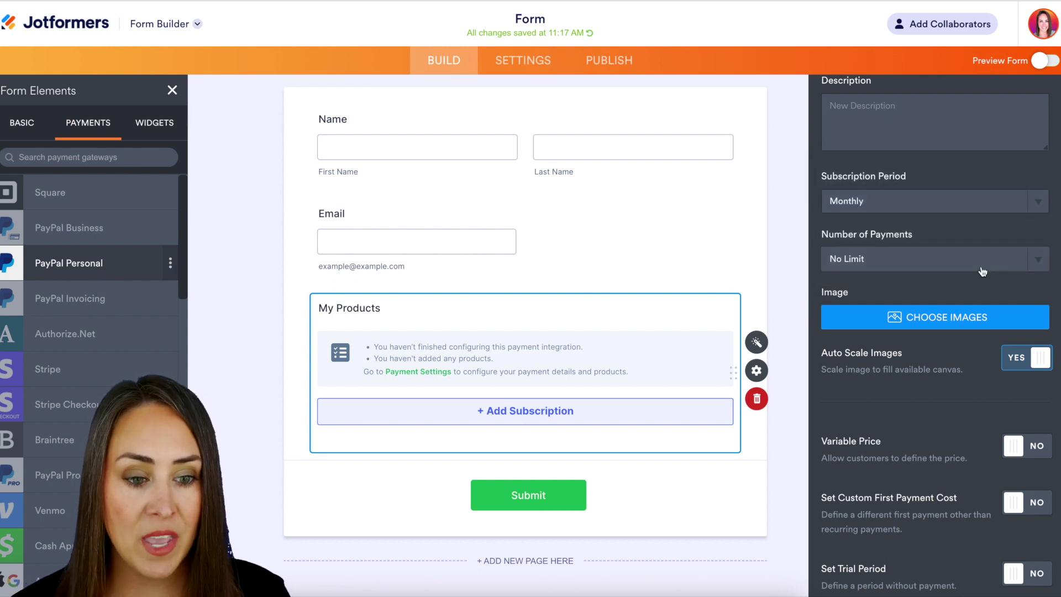
{"action": "left_click", "coordinate": [979, 262]}
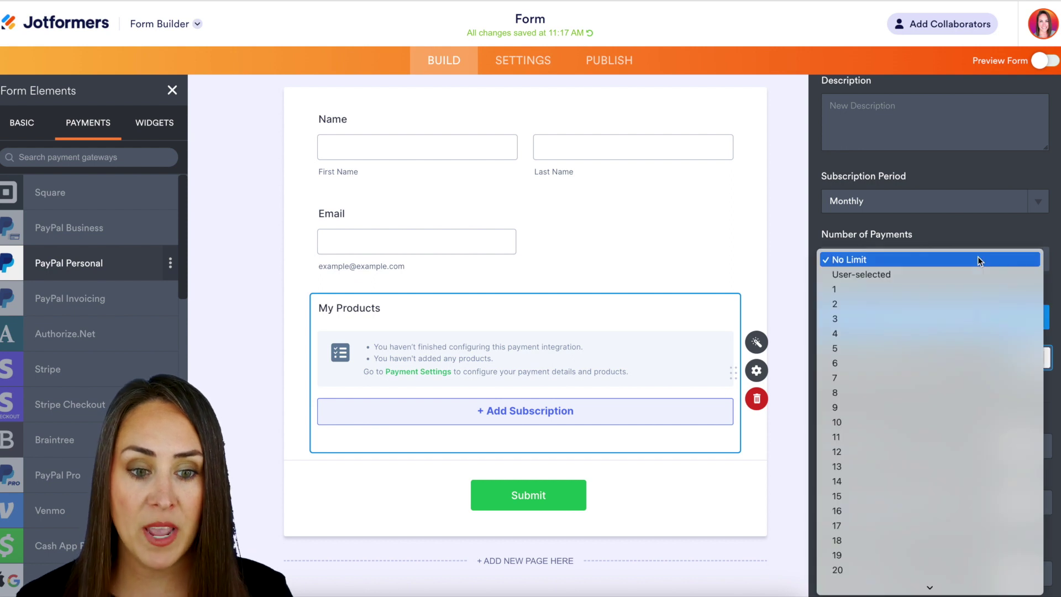
{"action": "scroll", "coordinate": [950, 398], "scroll_direction": "down", "scroll_amount": 5}
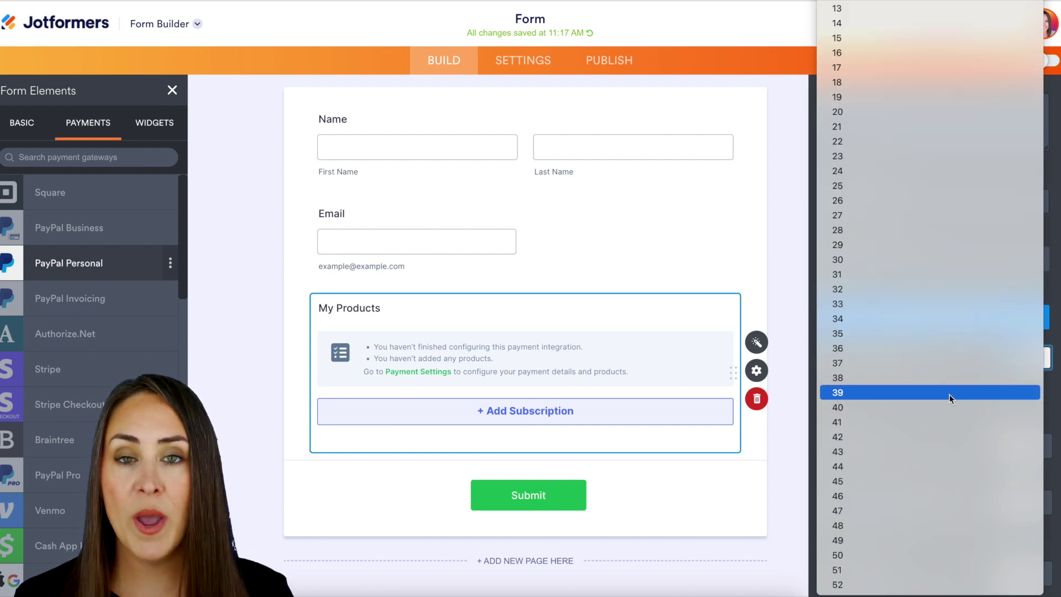
{"action": "scroll", "coordinate": [950, 398], "scroll_direction": "up", "scroll_amount": 3}
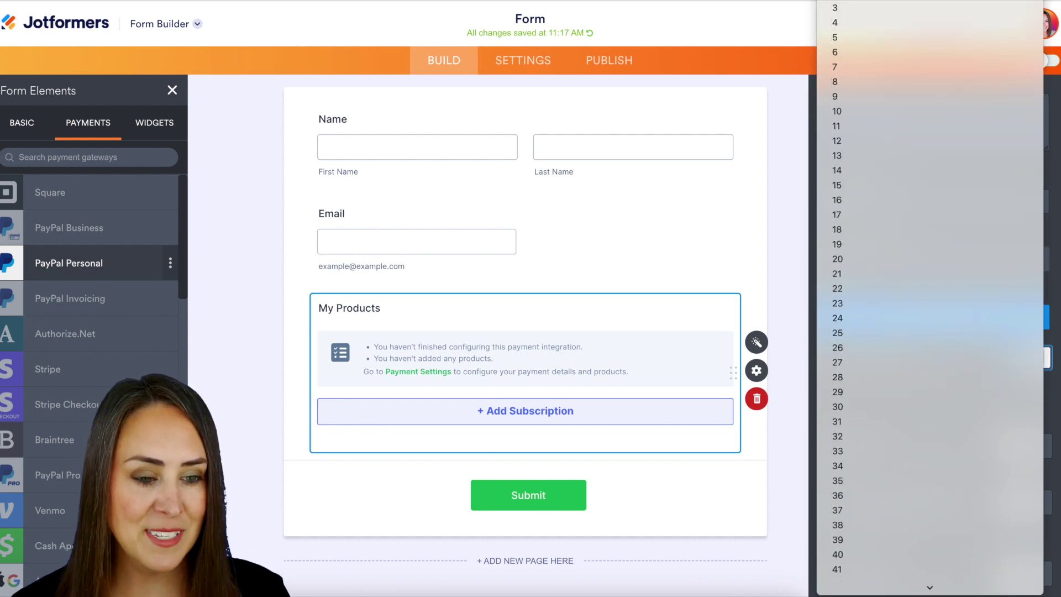
{"action": "key", "text": "Escape"}
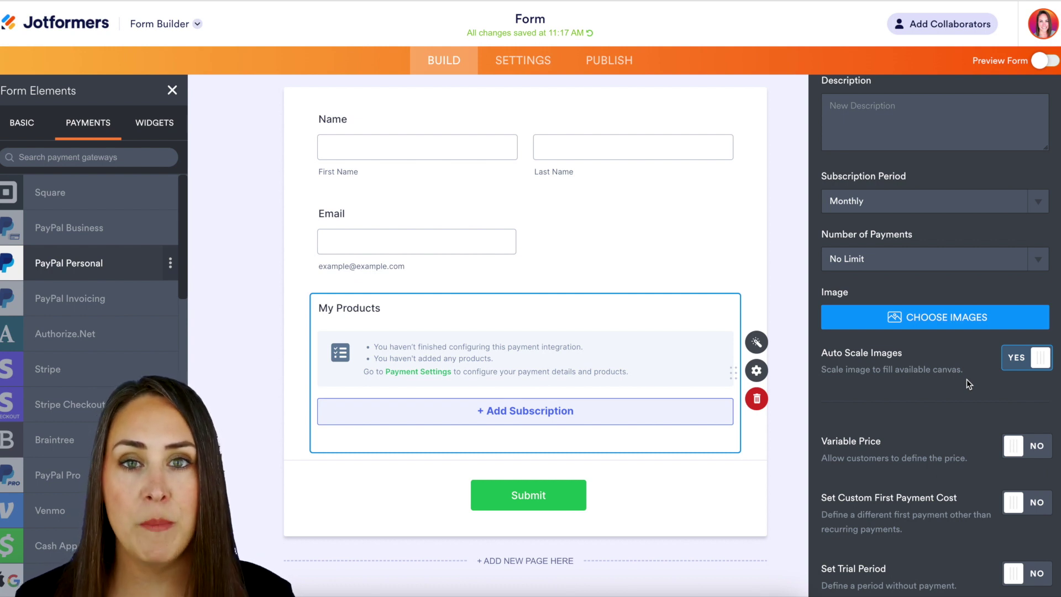
{"action": "scroll", "coordinate": [966, 379], "scroll_direction": "down", "scroll_amount": 3}
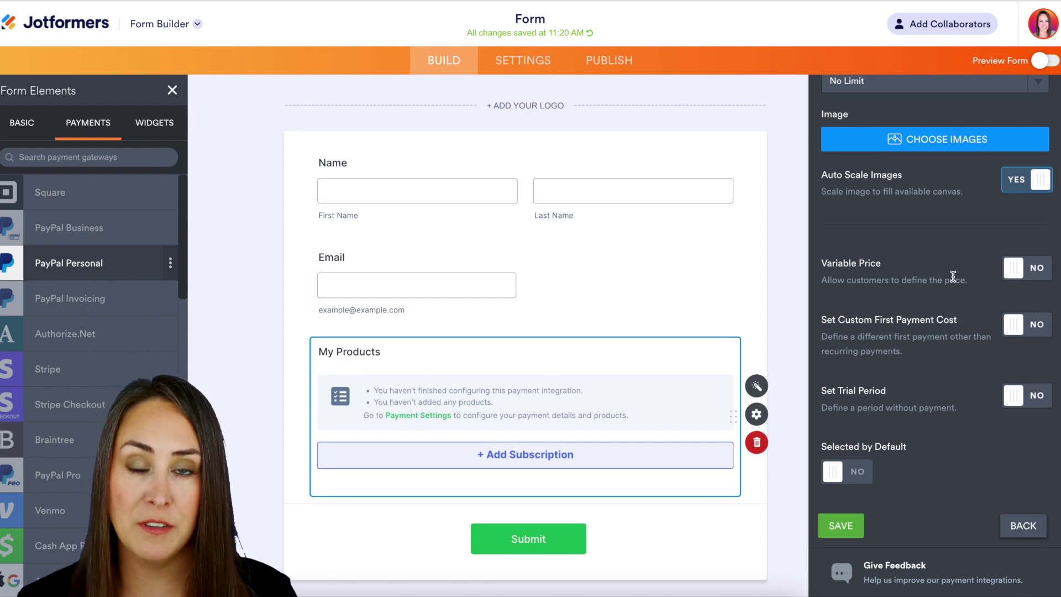
{"action": "left_click", "coordinate": [1022, 276]}
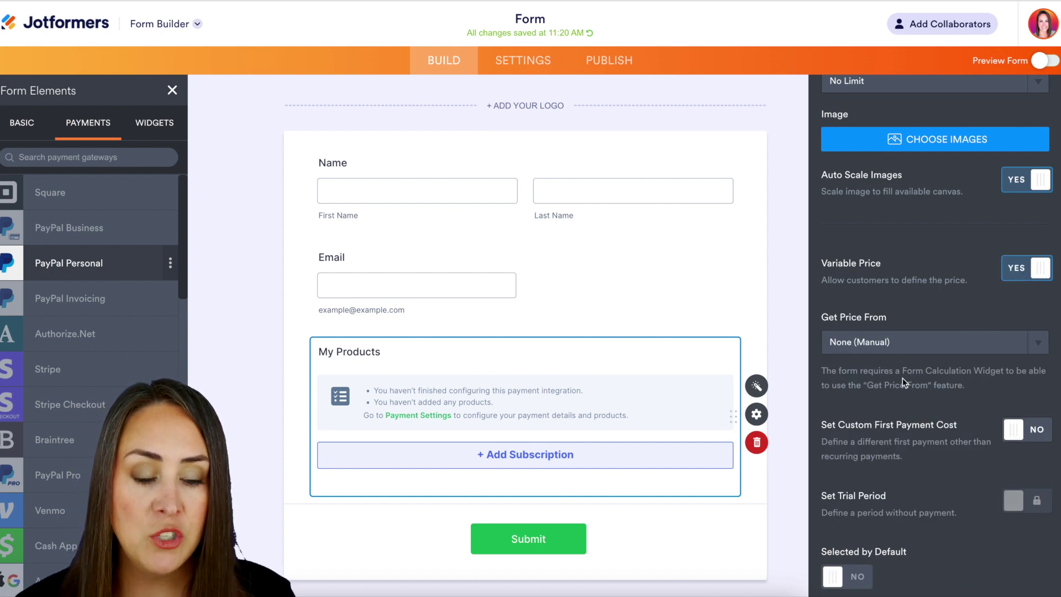
{"action": "left_click_drag", "start_coordinate": [907, 369], "coordinate": [1009, 370]}
{"action": "left_click", "coordinate": [1032, 389]}
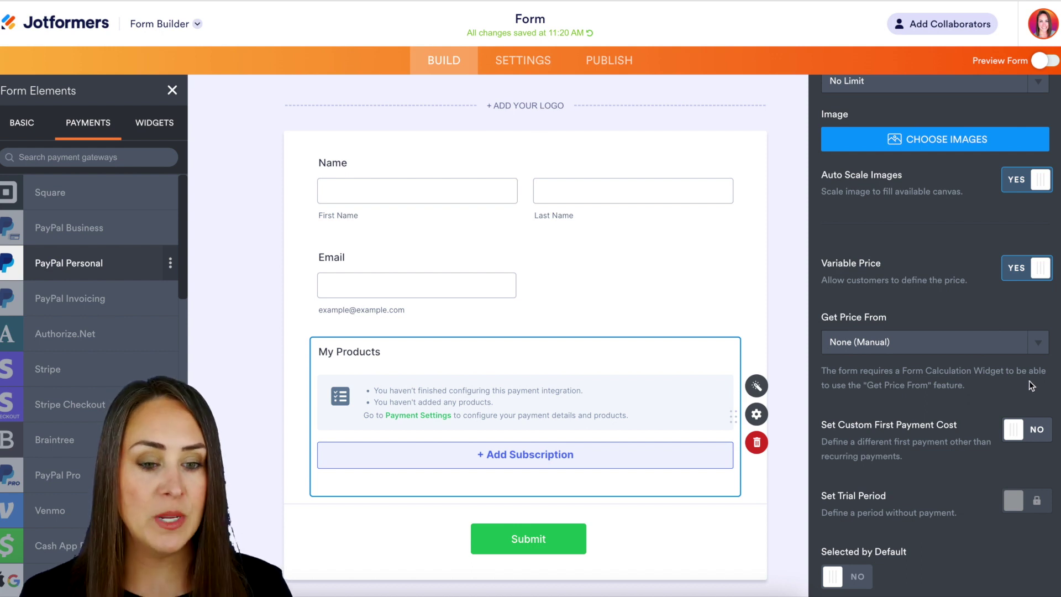
{"action": "left_click", "coordinate": [155, 132]}
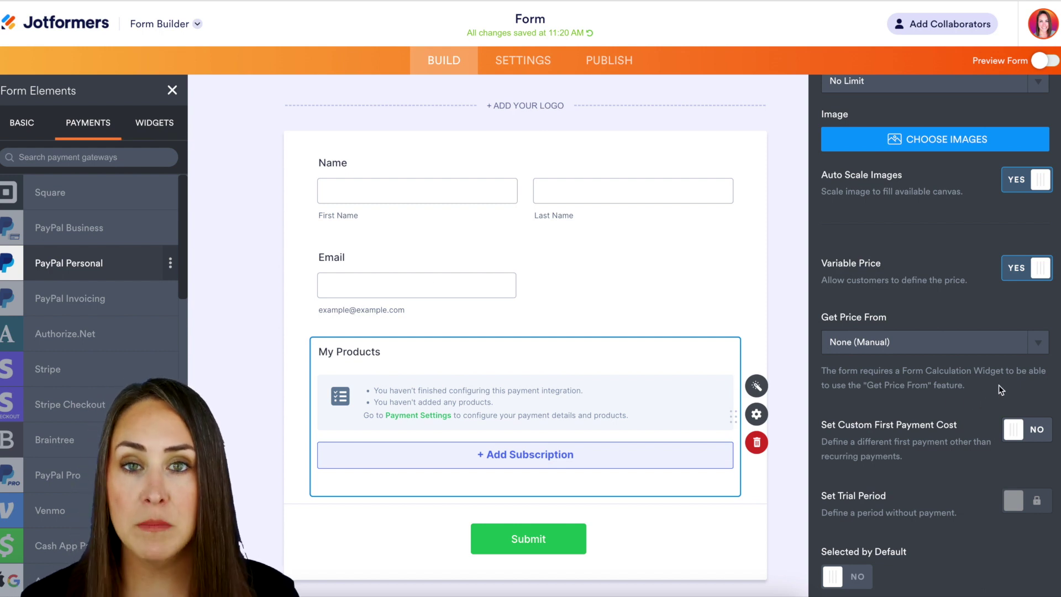
{"action": "left_click", "coordinate": [1032, 271]}
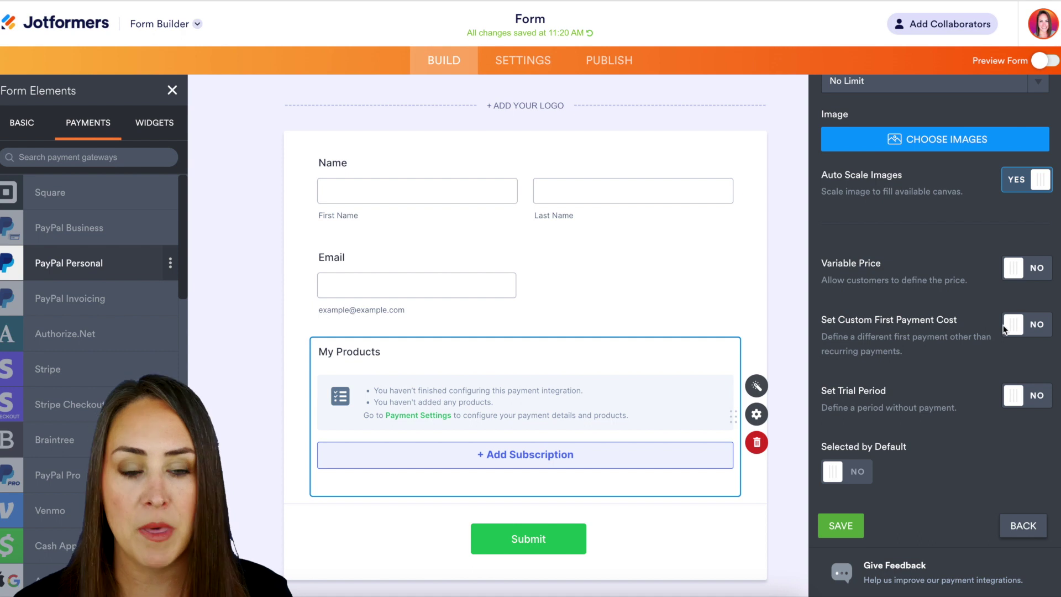
Enable a custom first payment cost of 20 USD
{"action": "left_click", "coordinate": [1022, 326]}
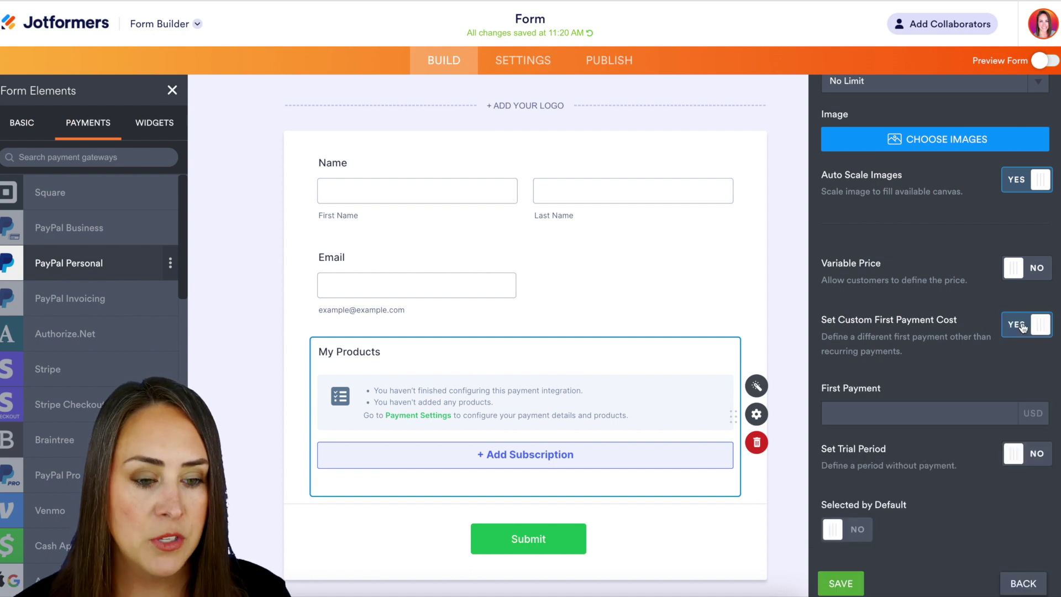
{"action": "left_click", "coordinate": [934, 414]}
{"action": "type", "text": "20"}
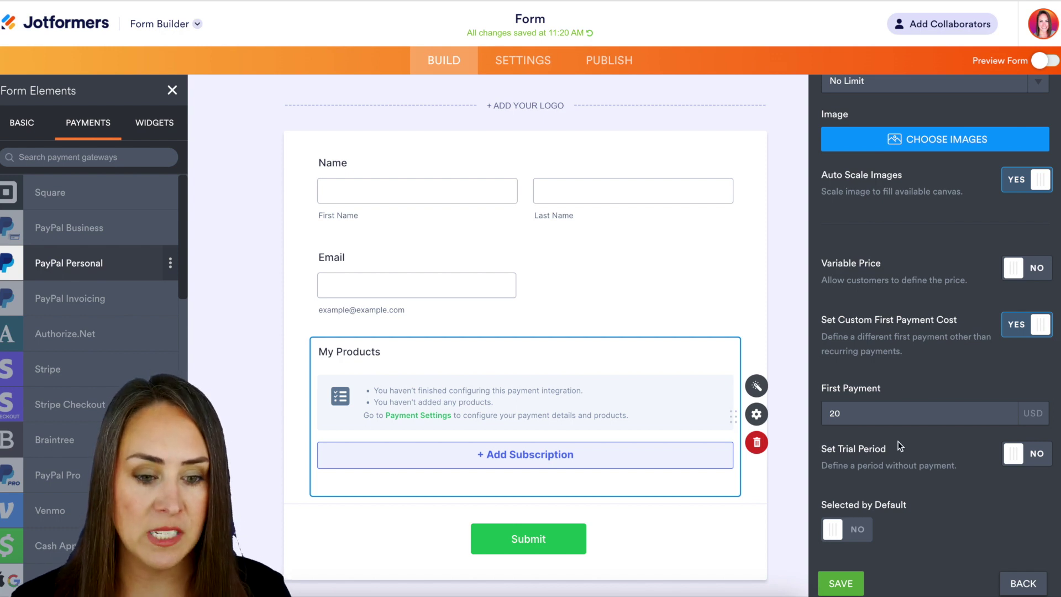
Turn on the trial period option, leaving the trial length at None
{"action": "left_click", "coordinate": [1034, 455]}
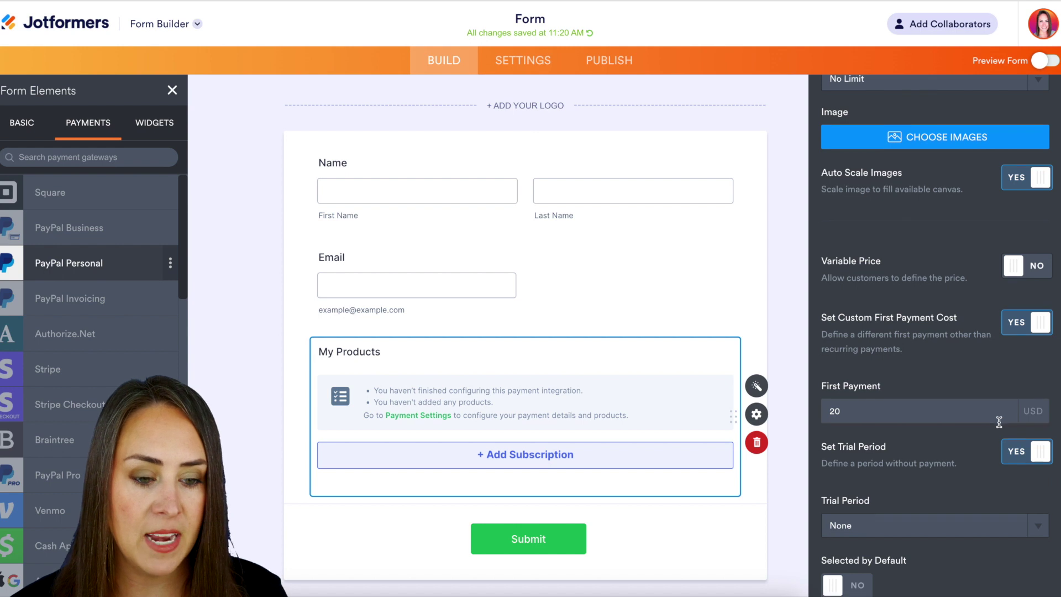
{"action": "scroll", "coordinate": [999, 422], "scroll_direction": "down", "scroll_amount": 2}
{"action": "left_click", "coordinate": [1001, 418]}
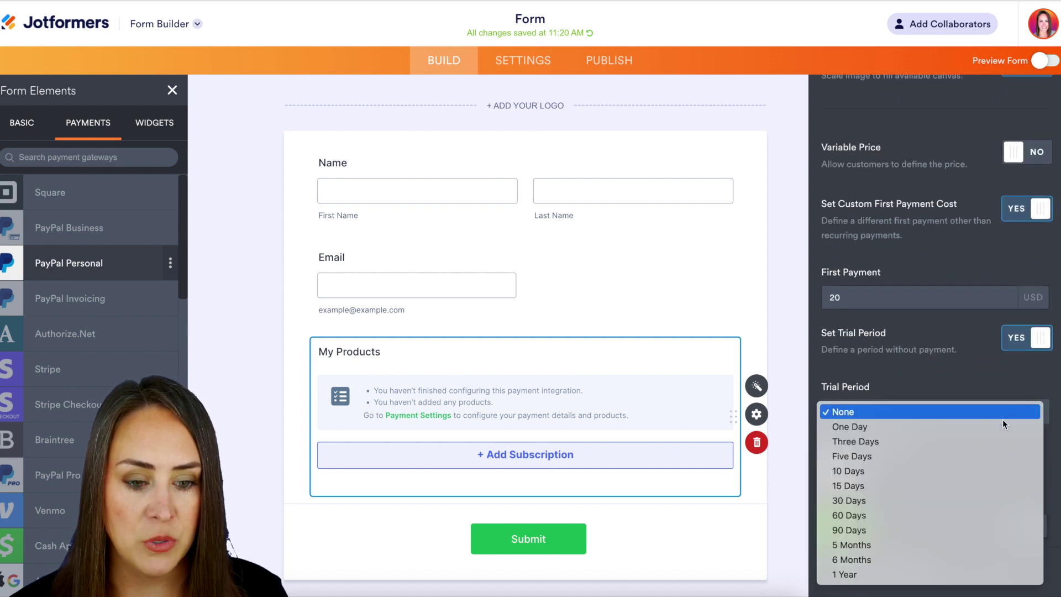
{"action": "left_click", "coordinate": [939, 410]}
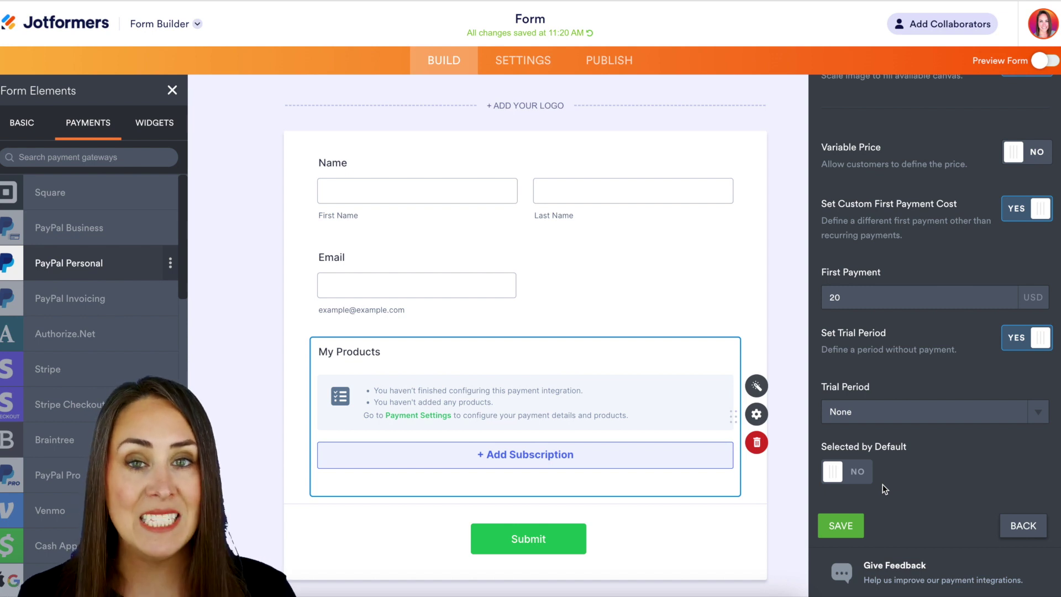
Set Monthly Mystery Box to Selected by Default: Yes and save the subscription
{"action": "left_click", "coordinate": [833, 470]}
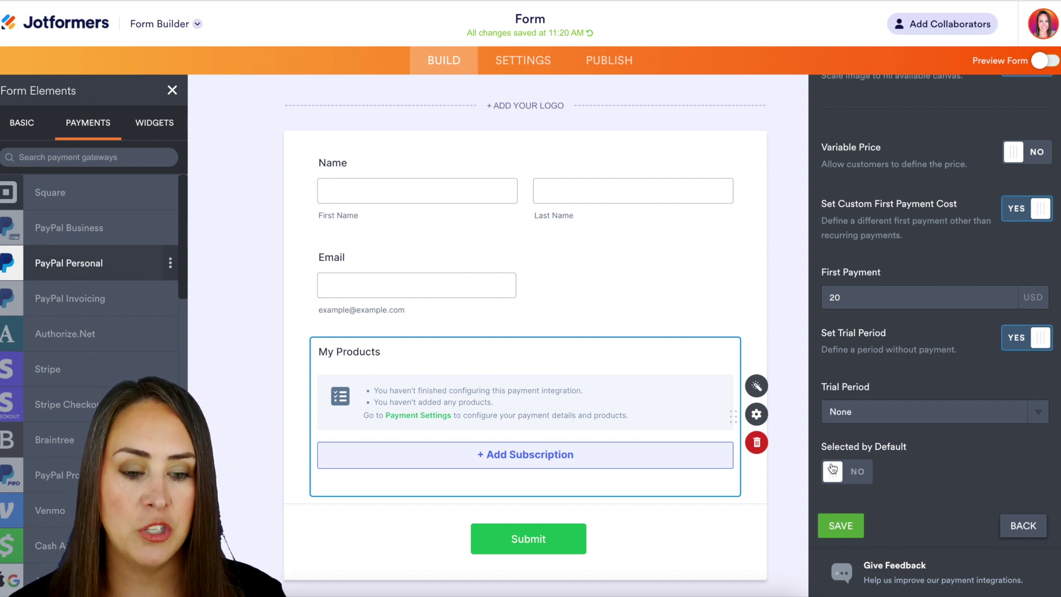
{"action": "left_click", "coordinate": [828, 516]}
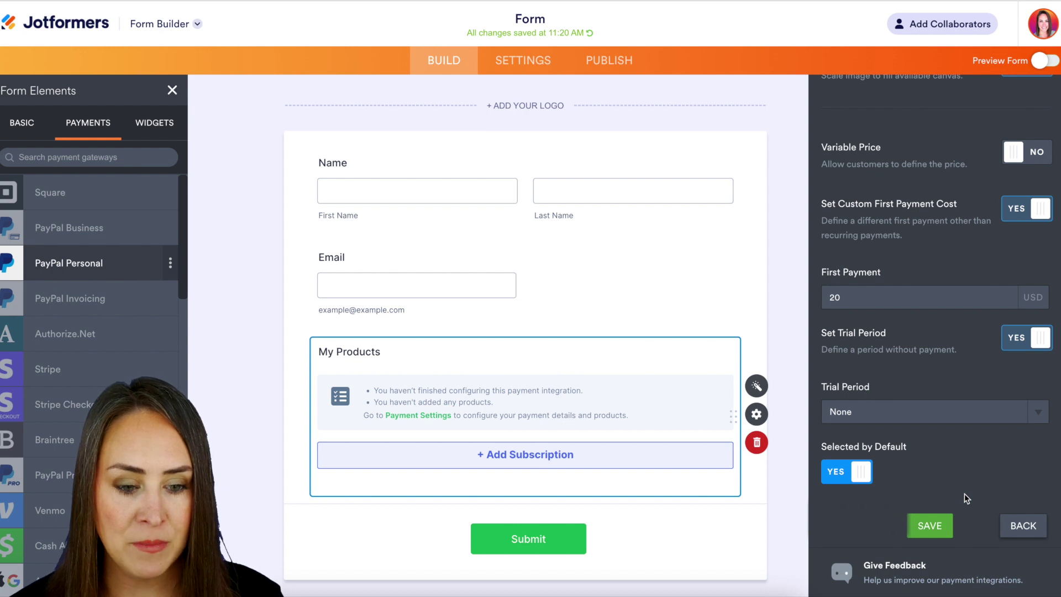